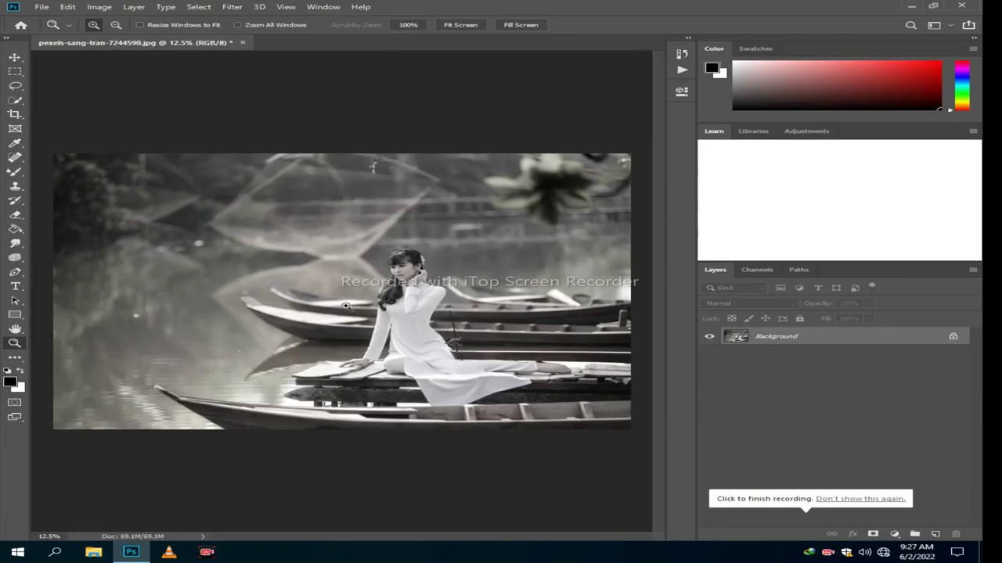
- Zoom in on the woman's face, fit the whole photo back on screen, and open the Filter menu
{"action": "left_click_drag", "start_coordinate": [369, 246], "coordinate": [467, 320]}
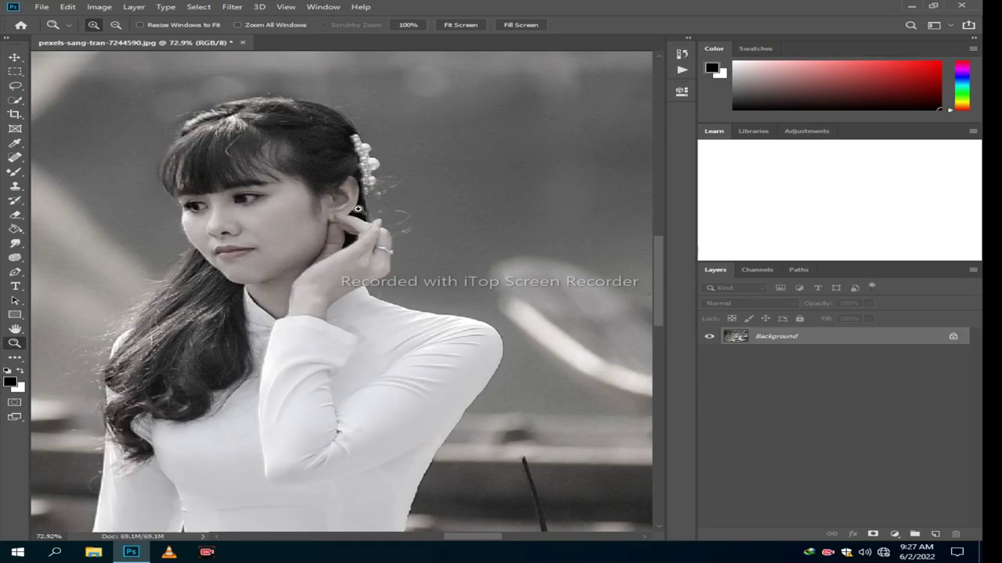
{"action": "right_click", "coordinate": [358, 210]}
{"action": "left_click", "coordinate": [391, 217]}
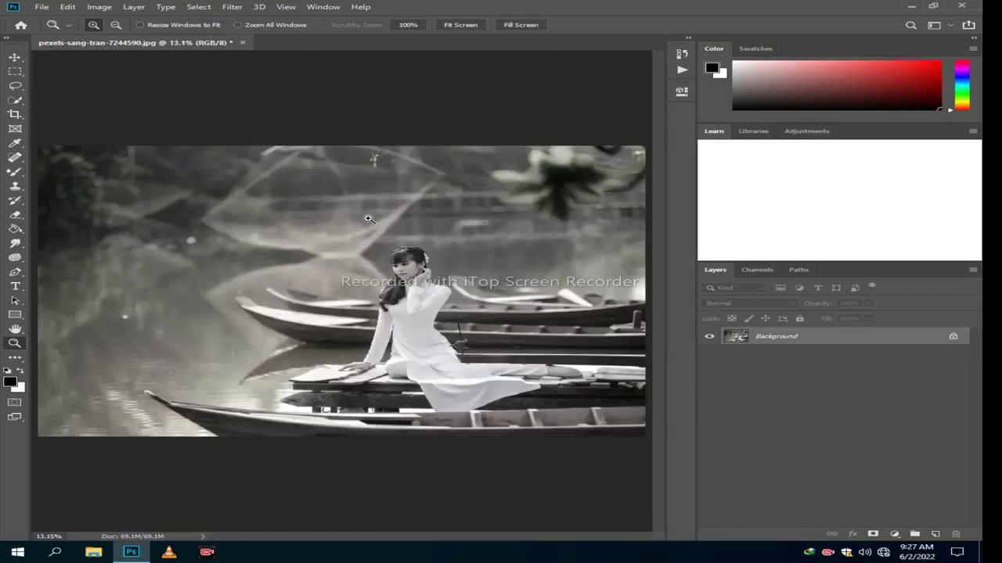
{"action": "left_click_drag", "start_coordinate": [389, 232], "coordinate": [443, 311]}
{"action": "right_click", "coordinate": [366, 241]}
{"action": "left_click", "coordinate": [414, 247]}
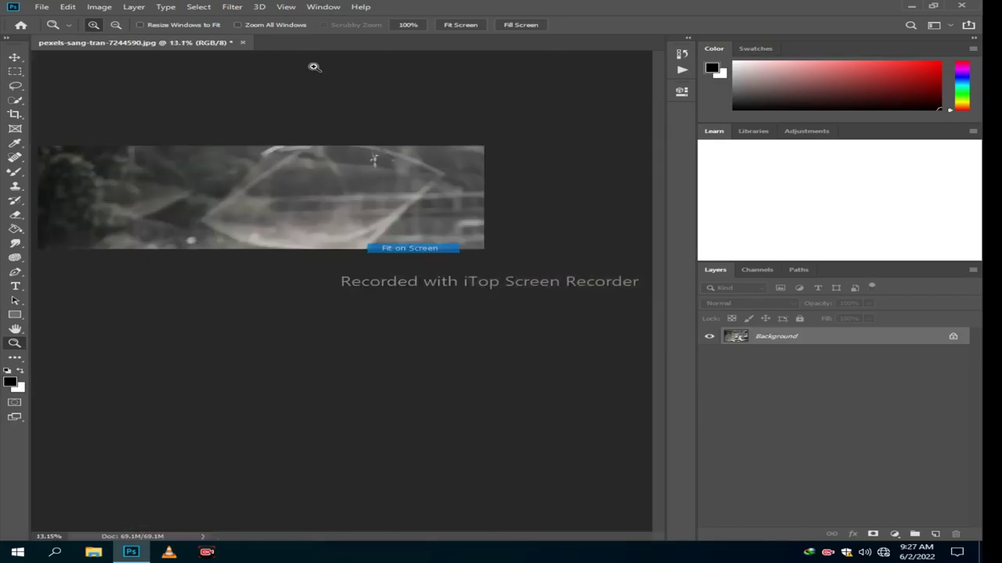
{"action": "left_click", "coordinate": [233, 7]}
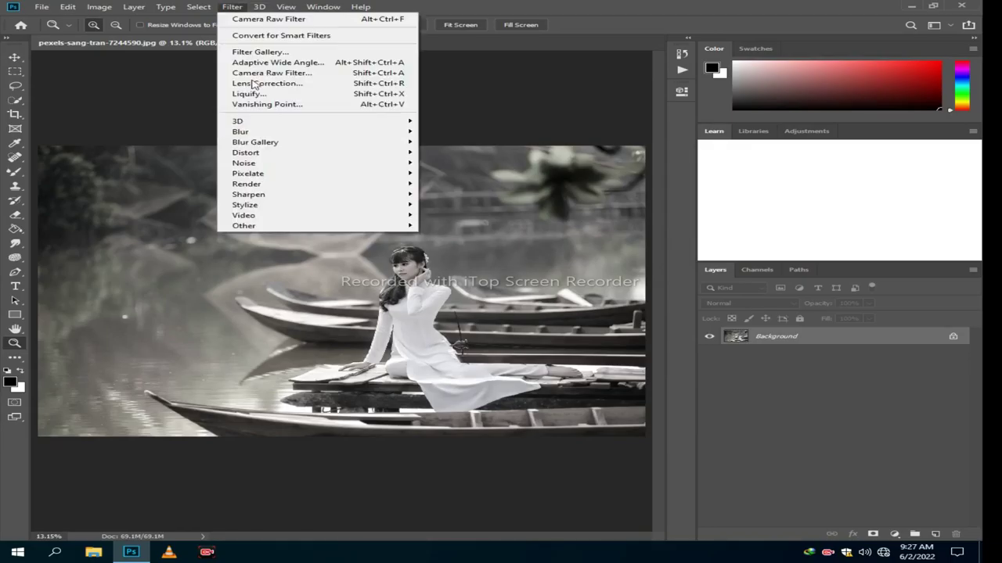
- In the Camera Raw Filter, raise Vibrance and Saturation to +100 to restore the photo's colour
{"action": "left_click", "coordinate": [256, 71]}
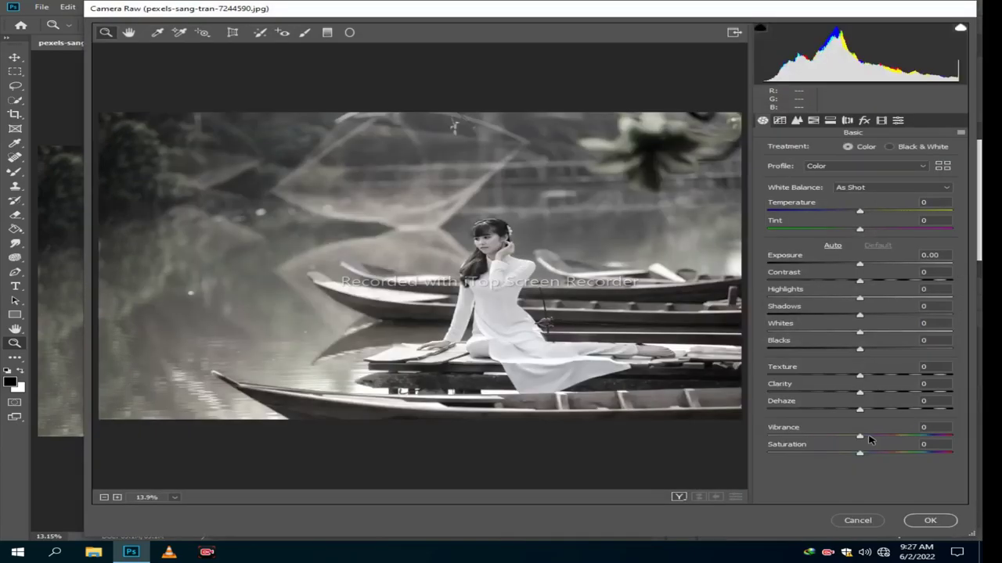
{"action": "left_click", "coordinate": [869, 436]}
{"action": "left_click_drag", "start_coordinate": [946, 441], "coordinate": [945, 437]}
{"action": "left_click_drag", "start_coordinate": [859, 453], "coordinate": [966, 455]}
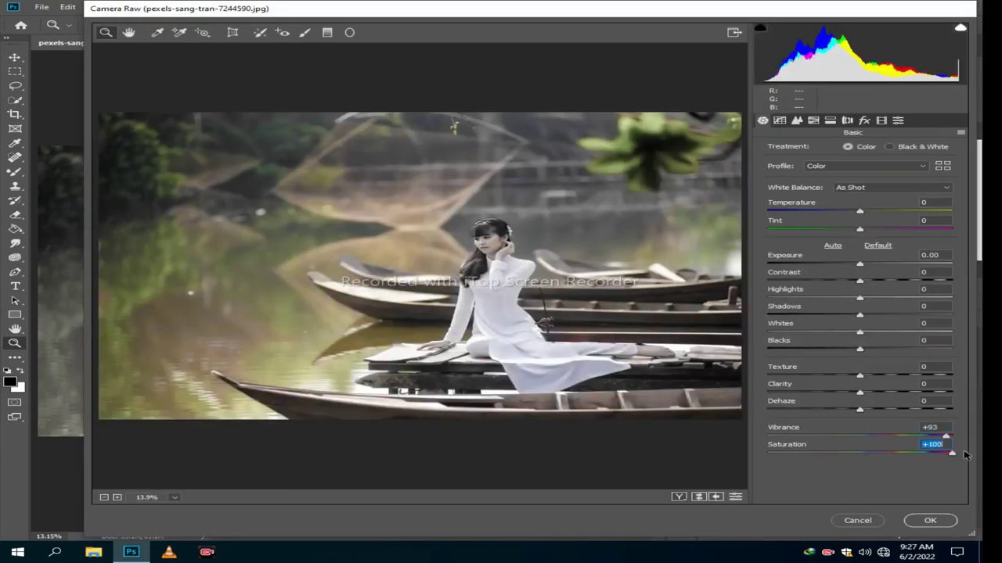
{"action": "left_click", "coordinate": [954, 437]}
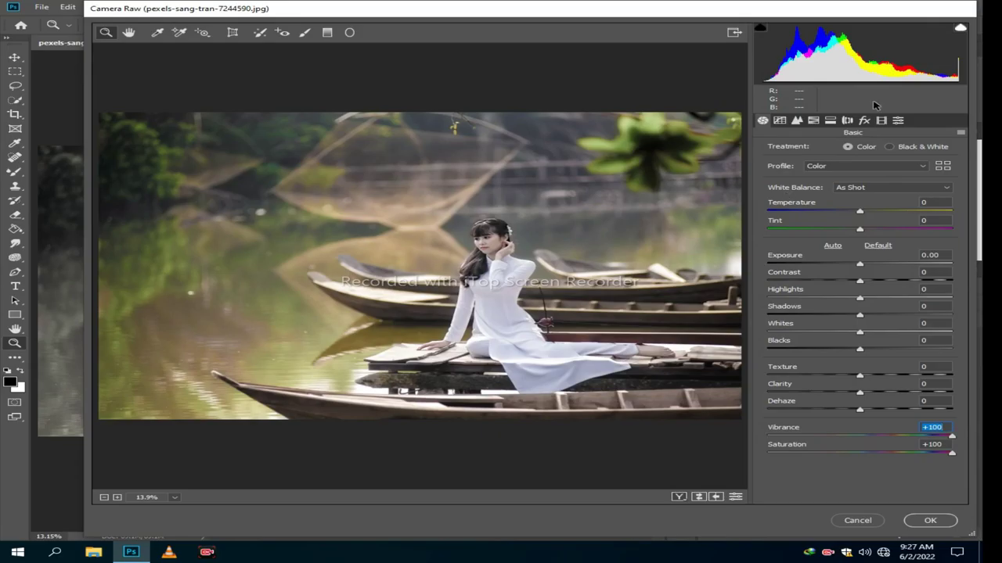
{"action": "left_click", "coordinate": [817, 121]}
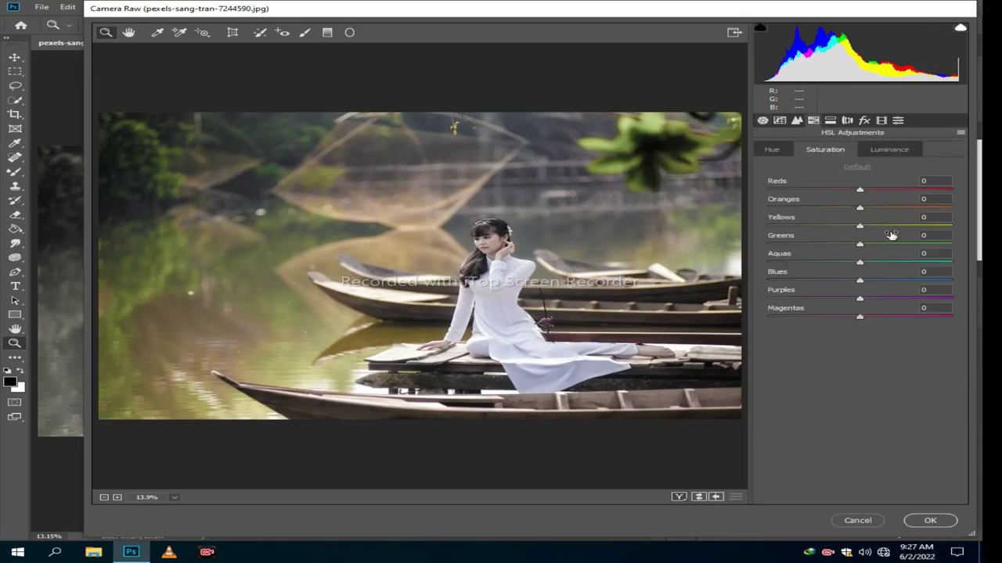
- Boost HSL saturation for Yellows, Aquas (+100) and Blues
{"action": "mouse_move", "coordinate": [891, 226]}
{"action": "left_mouse_down"}
{"action": "mouse_move", "coordinate": [922, 226]}
{"action": "mouse_move", "coordinate": [950, 246]}
{"action": "mouse_move", "coordinate": [882, 227]}
{"action": "left_mouse_up"}
{"action": "left_click", "coordinate": [954, 227]}
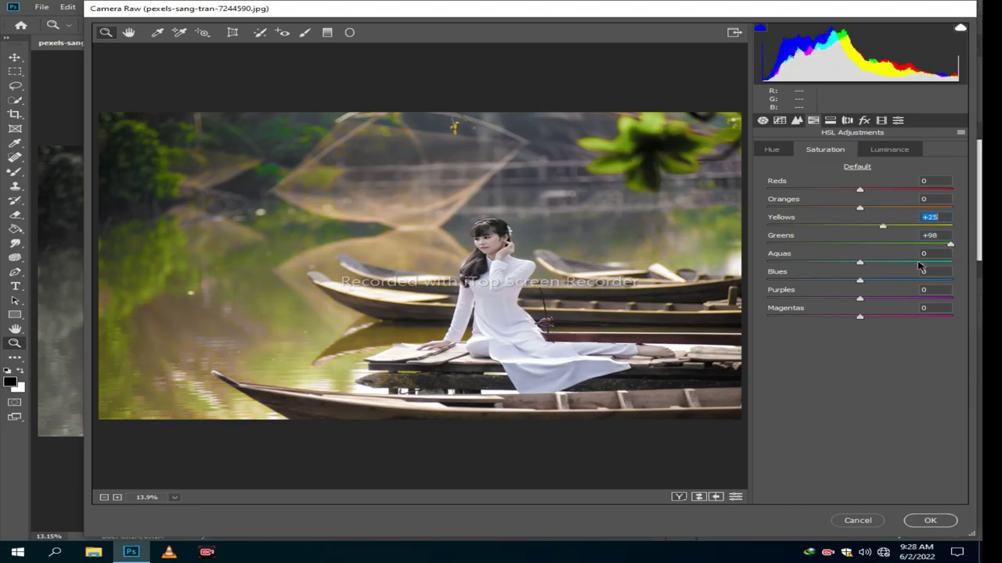
{"action": "left_click", "coordinate": [953, 262]}
{"action": "left_click_drag", "start_coordinate": [910, 283], "coordinate": [951, 280]}
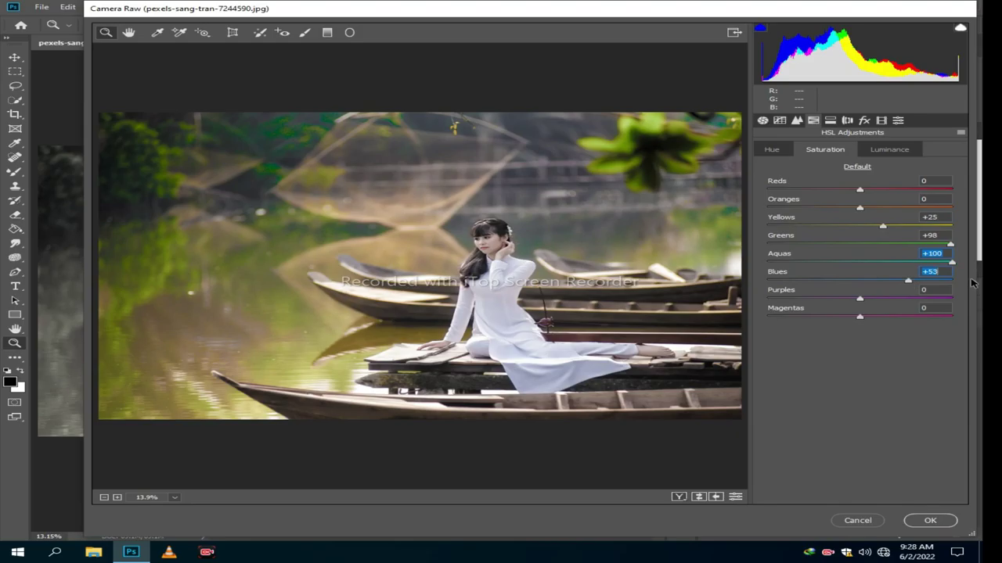
- Darken luminance for Yellows, Greens and Aquas, to about -34, -33 and -19
{"action": "left_click", "coordinate": [867, 149]}
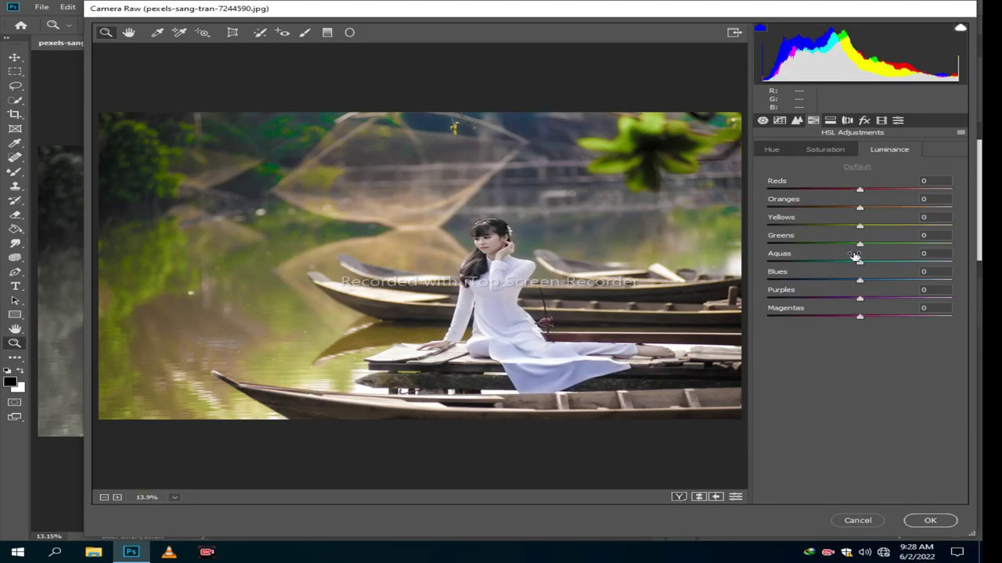
{"action": "mouse_move", "coordinate": [859, 243]}
{"action": "left_mouse_down"}
{"action": "mouse_move", "coordinate": [828, 243]}
{"action": "mouse_move", "coordinate": [840, 226]}
{"action": "left_mouse_up"}
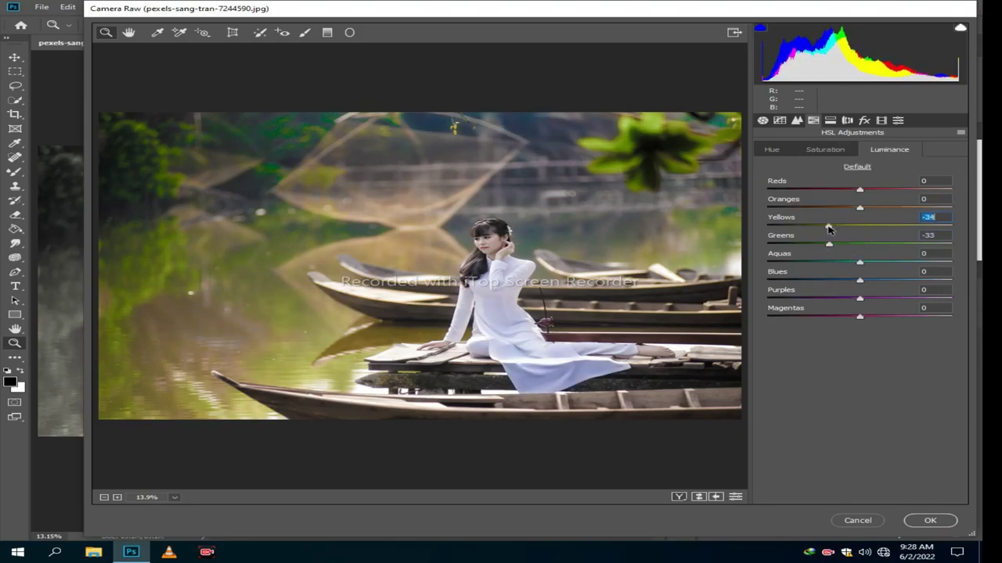
{"action": "left_click_drag", "start_coordinate": [859, 263], "coordinate": [841, 264]}
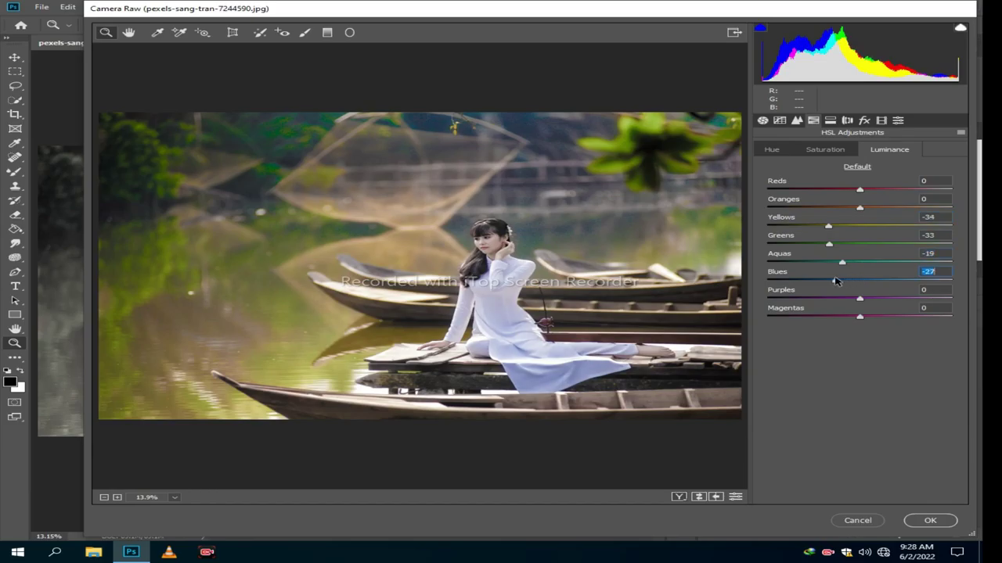
{"action": "left_click", "coordinate": [773, 149]}
- Shift the Blues hue to -100 and the Aquas hue to +45, trying several Greens hue values
{"action": "left_click_drag", "start_coordinate": [856, 277], "coordinate": [768, 280]}
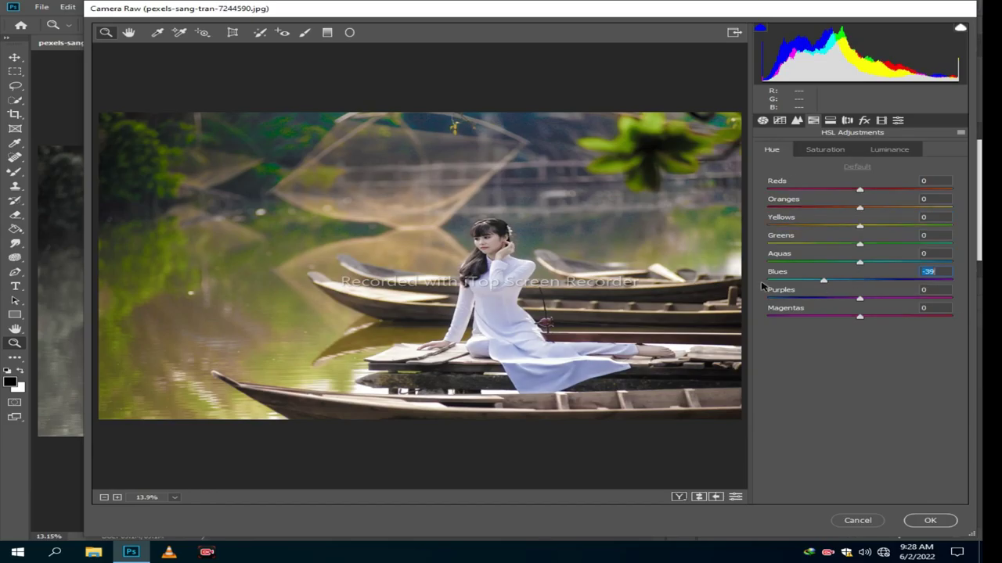
{"action": "left_click", "coordinate": [901, 263]}
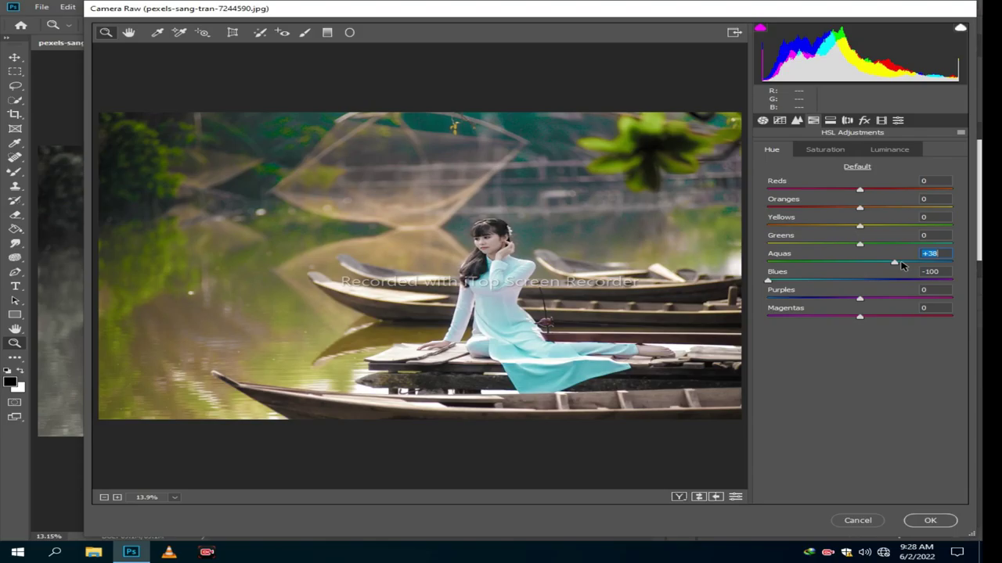
{"action": "left_click_drag", "start_coordinate": [895, 238], "coordinate": [773, 244]}
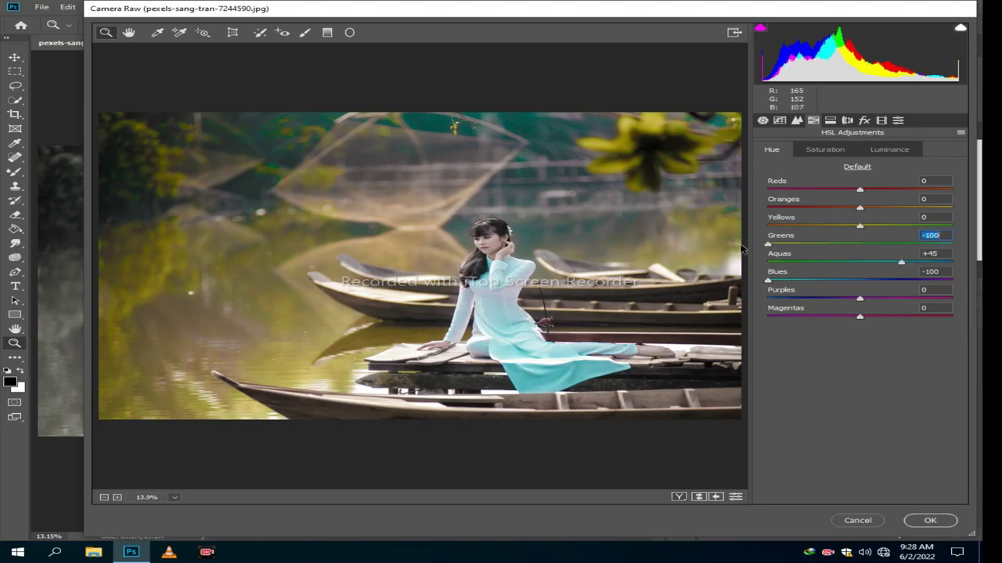
{"action": "left_click", "coordinate": [817, 244]}
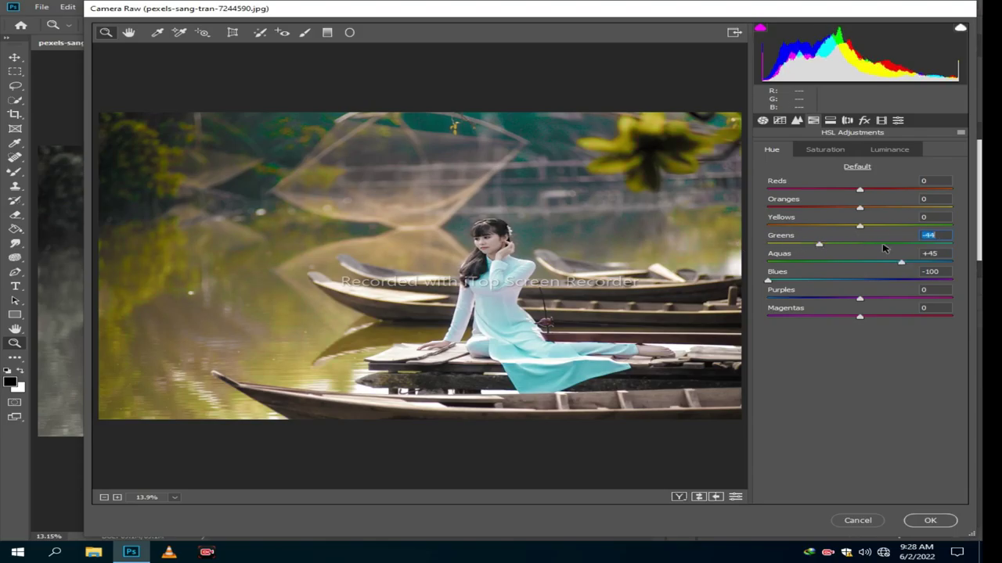
{"action": "key", "text": "Up"}
{"action": "key", "text": "Up"}
{"action": "key", "text": "Up"}
{"action": "left_click", "coordinate": [867, 244]}
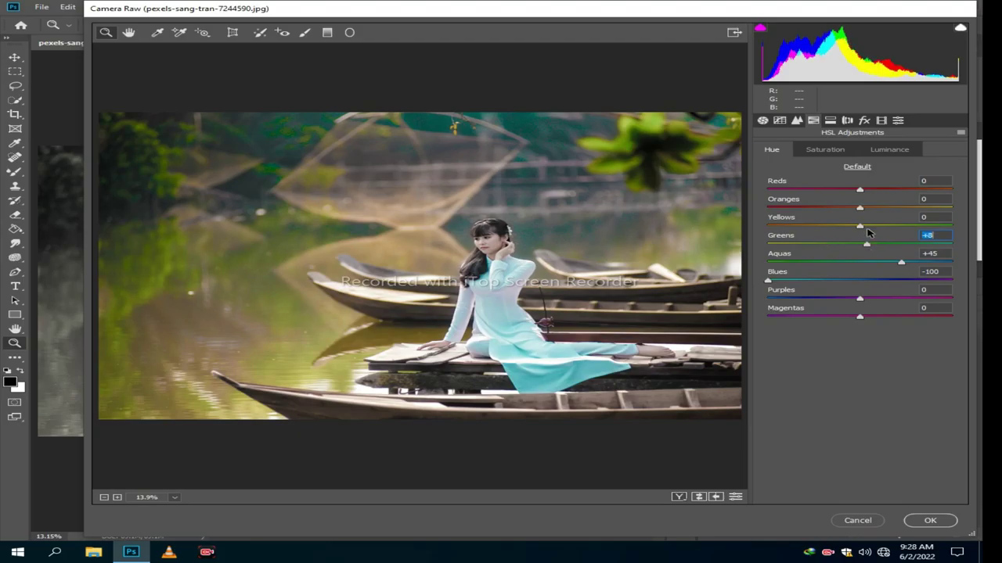
- Set the Yellows hue to -100 and the Greens hue to -4, then Yellows saturation to +3
{"action": "left_click_drag", "start_coordinate": [866, 227], "coordinate": [746, 233]}
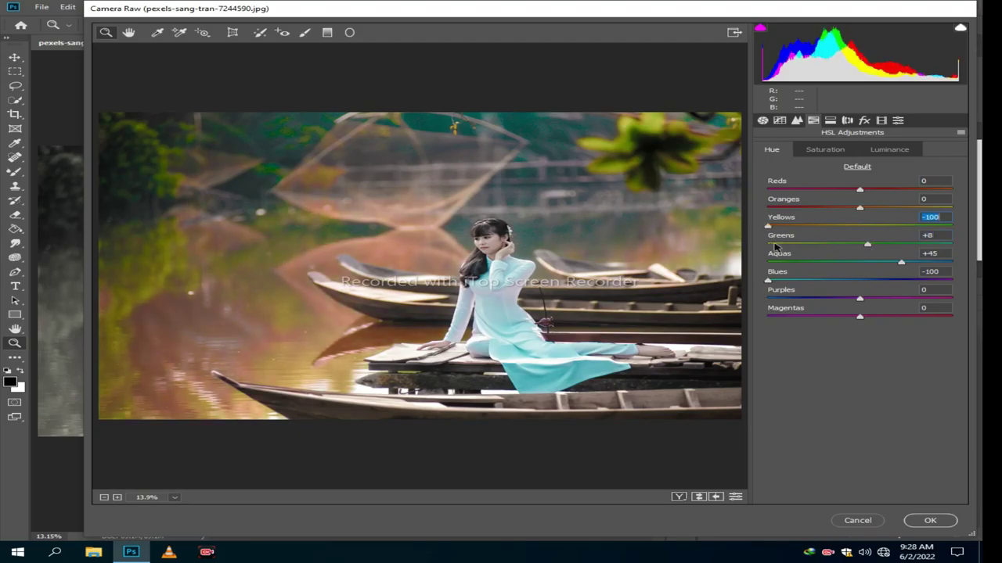
{"action": "left_click", "coordinate": [767, 243]}
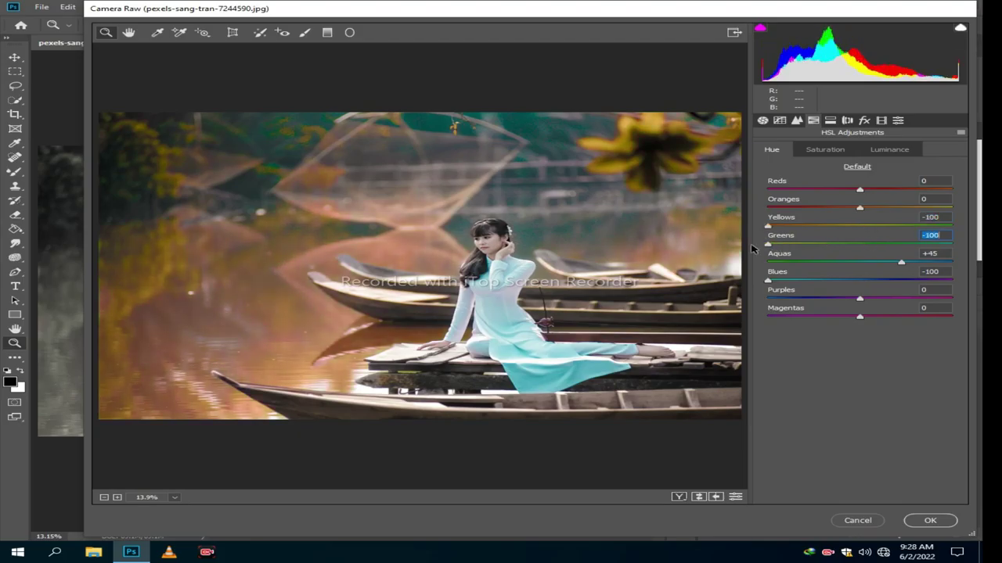
{"action": "left_click", "coordinate": [896, 243]}
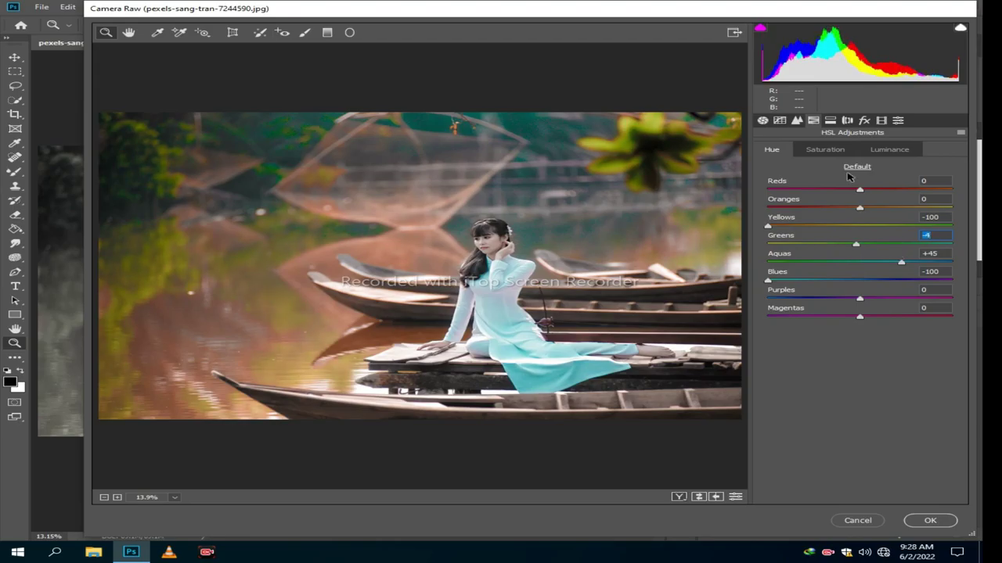
{"action": "left_click", "coordinate": [825, 148]}
{"action": "left_click", "coordinate": [861, 226]}
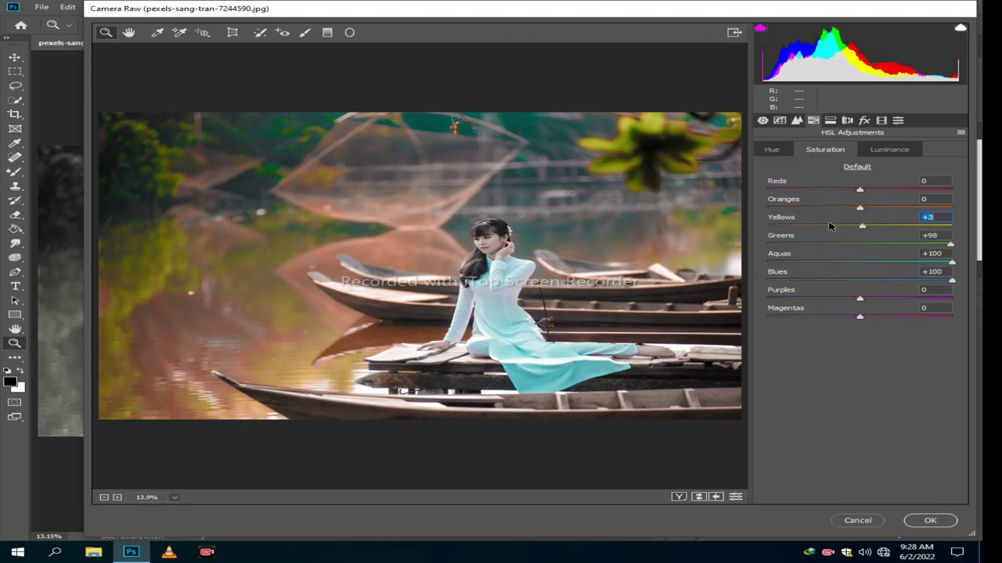
- Raise the Yellows luminance to +49 and zoom the preview onto the woman's face
{"action": "left_click", "coordinate": [884, 149]}
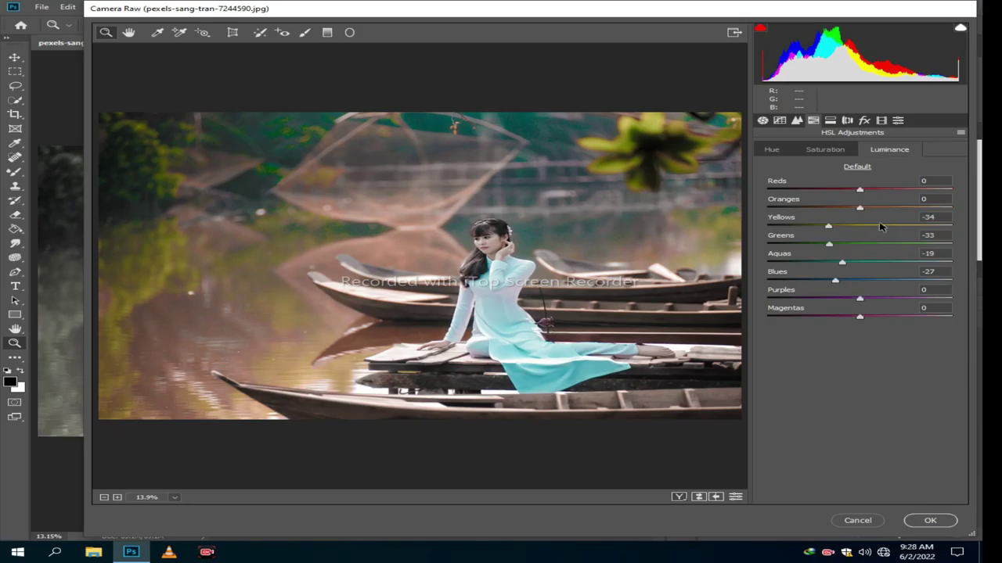
{"action": "left_click", "coordinate": [906, 227]}
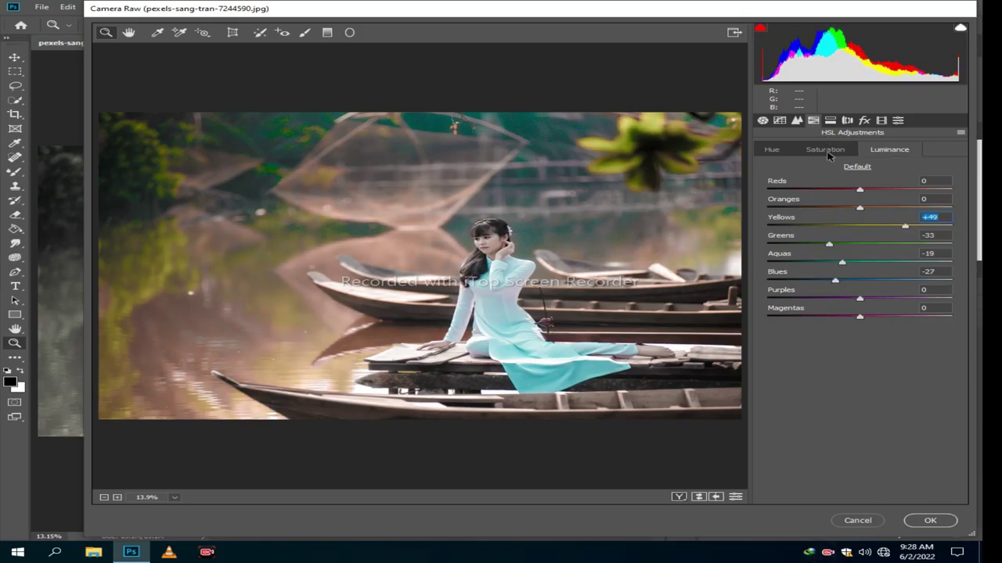
{"action": "left_click_drag", "start_coordinate": [478, 227], "coordinate": [514, 268]}
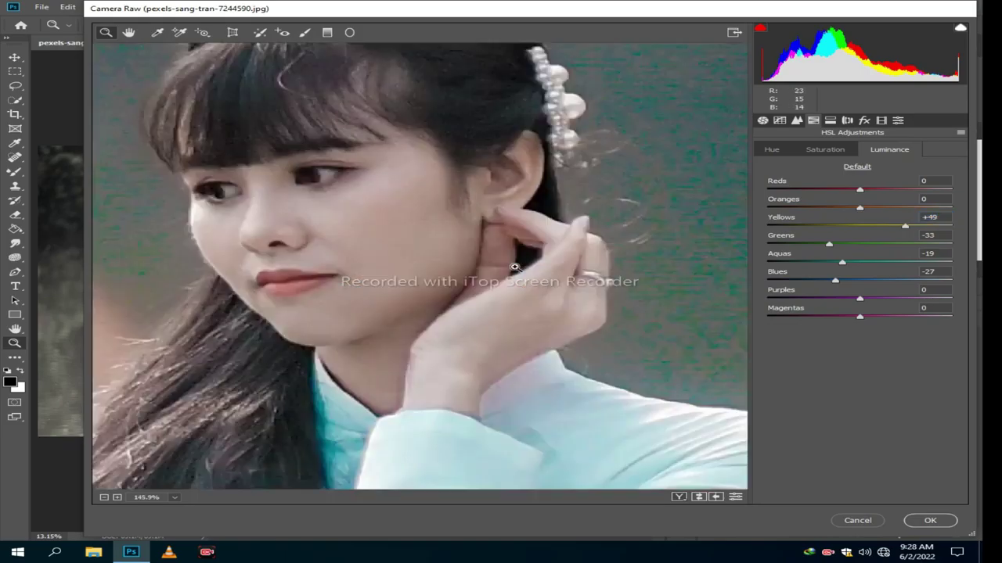
- Set Reds saturation to +100 and Oranges saturation to -34, then apply the Camera Raw edits
{"action": "left_click", "coordinate": [836, 152]}
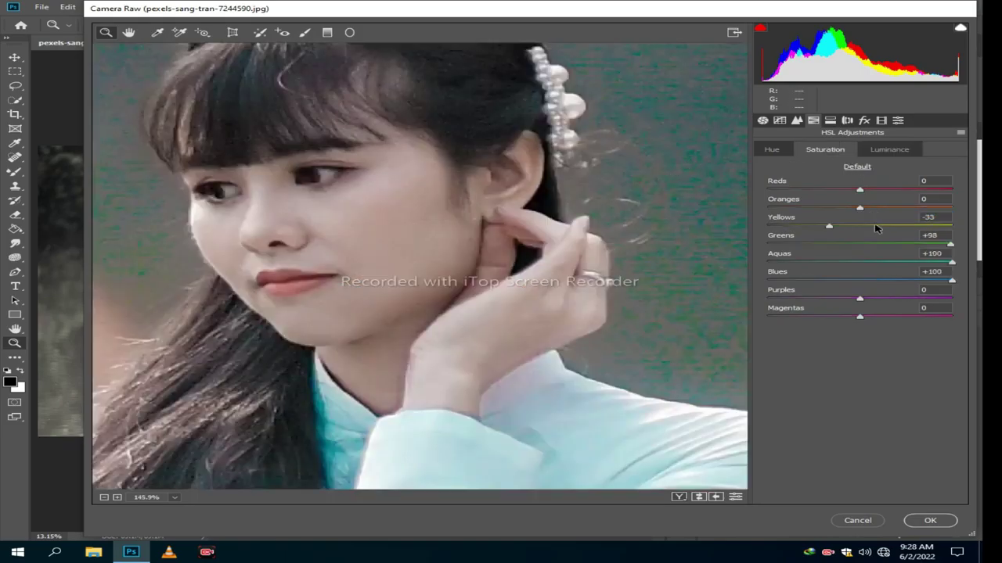
{"action": "left_click_drag", "start_coordinate": [859, 190], "coordinate": [981, 186]}
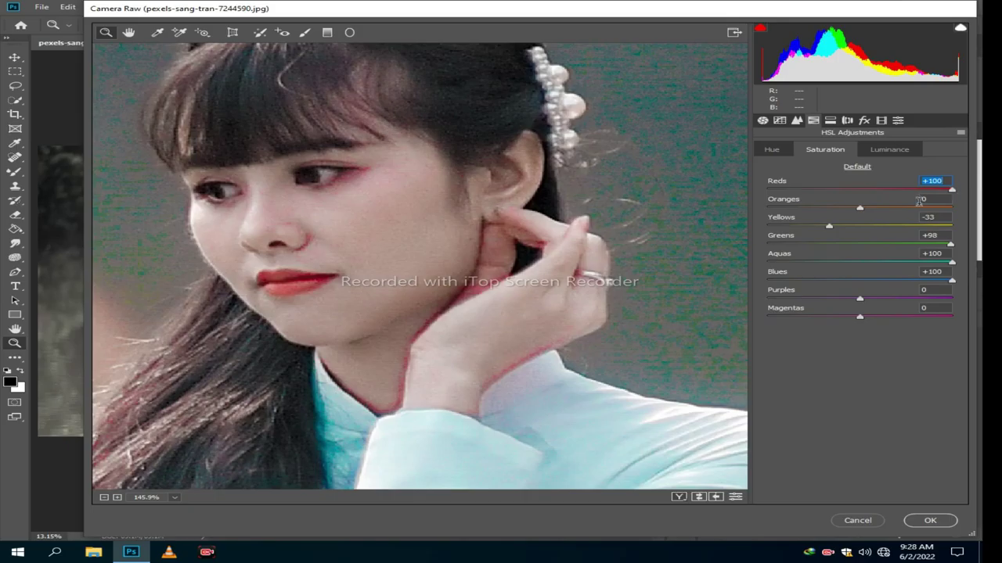
{"action": "mouse_move", "coordinate": [860, 208]}
{"action": "left_mouse_down"}
{"action": "mouse_move", "coordinate": [840, 208]}
{"action": "mouse_move", "coordinate": [831, 223]}
{"action": "mouse_move", "coordinate": [840, 223]}
{"action": "left_mouse_up"}
{"action": "right_click", "coordinate": [599, 239]}
{"action": "left_click", "coordinate": [637, 305]}
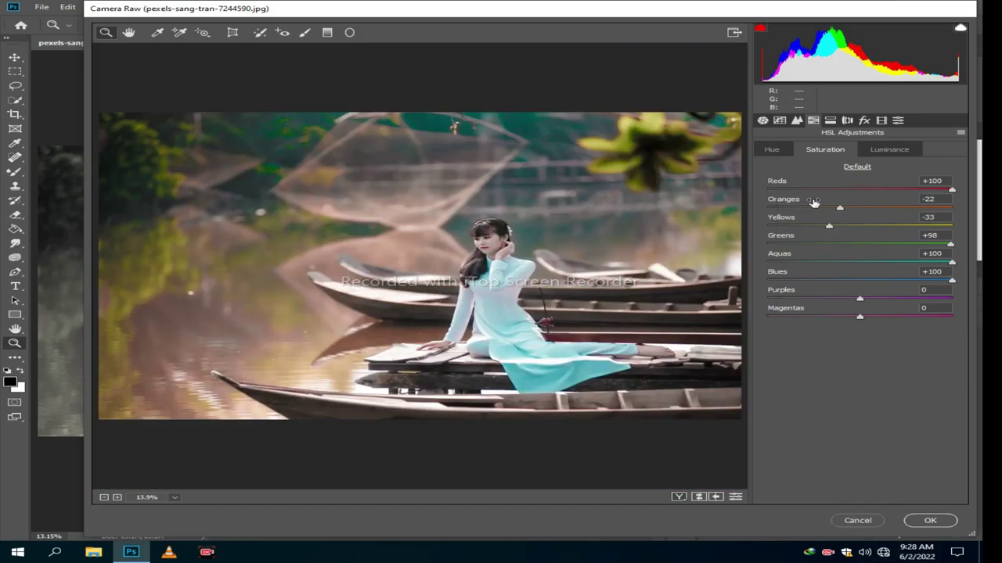
{"action": "left_click_drag", "start_coordinate": [815, 207], "coordinate": [829, 217]}
{"action": "left_click", "coordinate": [929, 521]}
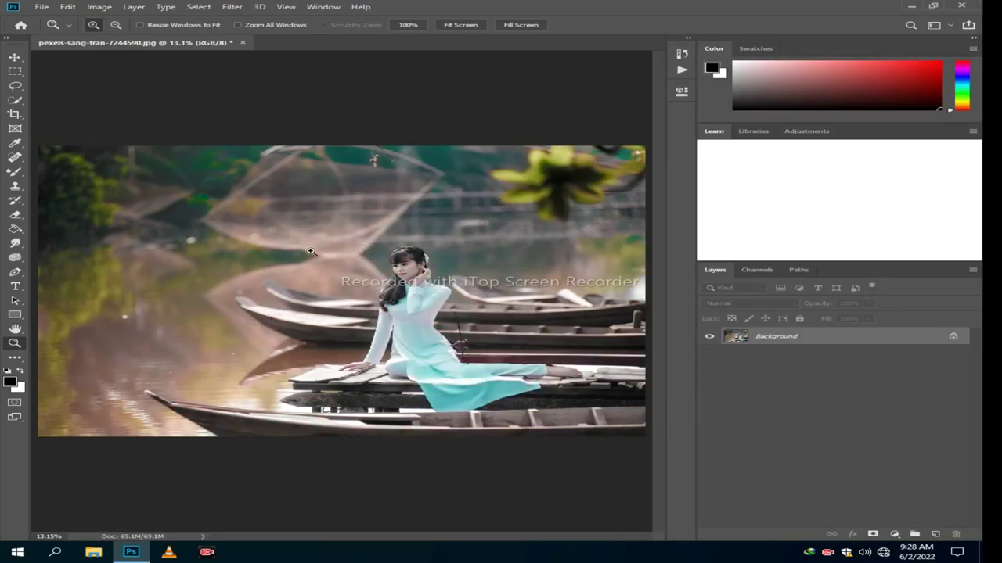
- Zoom in on the face and blend the cheek, eye, nose and lip skin with the Mixer Brush (Wet 11%, Mix 90%)
{"action": "left_click_drag", "start_coordinate": [378, 245], "coordinate": [442, 302]}
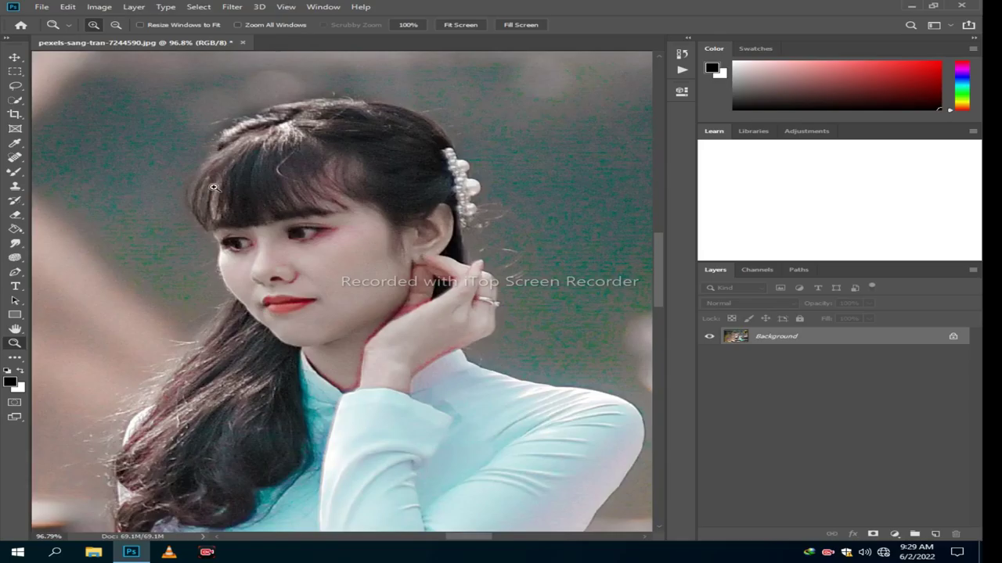
{"action": "mouse_move", "coordinate": [161, 176]}
{"action": "left_mouse_down"}
{"action": "mouse_move", "coordinate": [483, 410]}
{"action": "mouse_move", "coordinate": [528, 428]}
{"action": "left_mouse_up"}
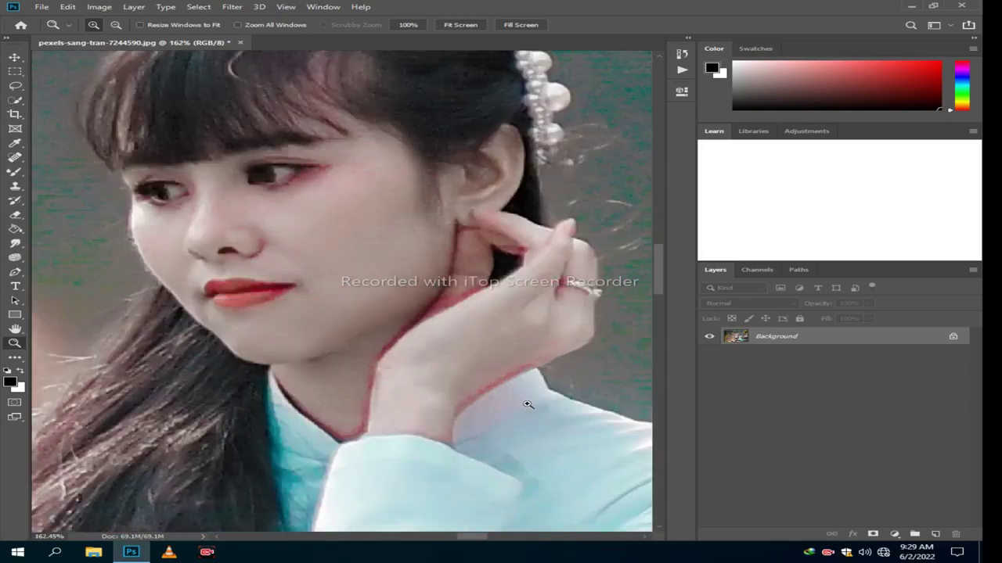
{"action": "left_click", "coordinate": [15, 172]}
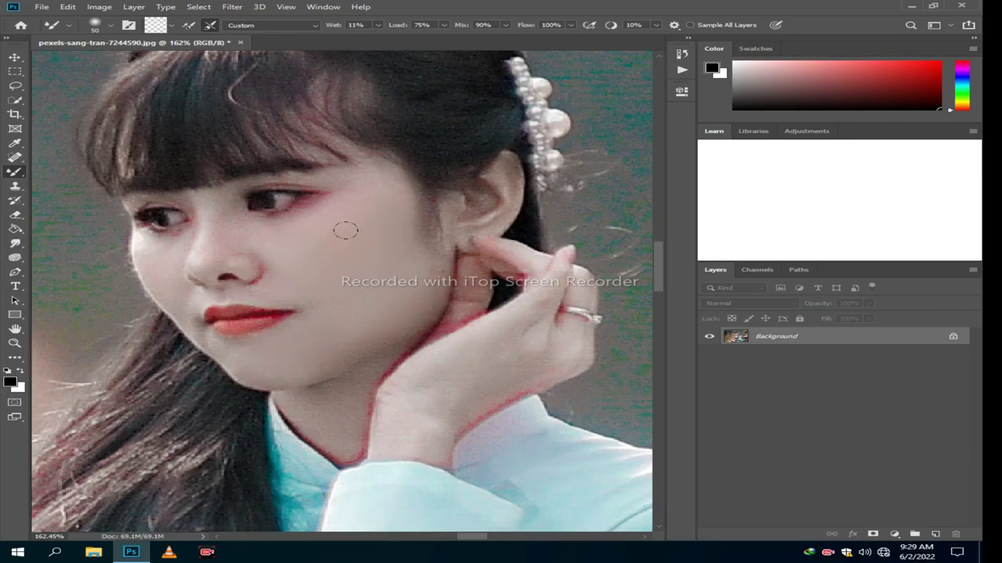
{"action": "key", "text": "bracketleft"}
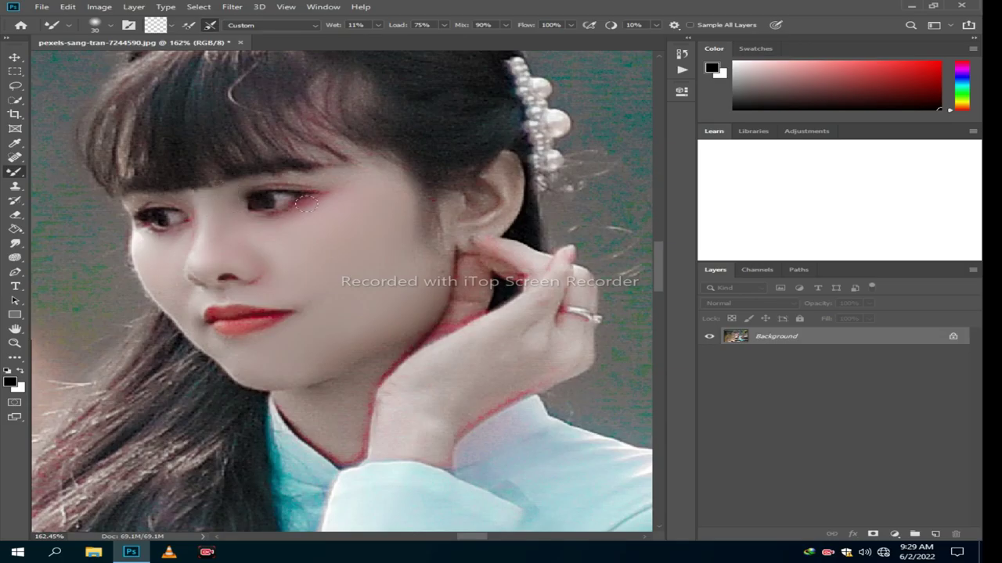
{"action": "key", "text": "bracketleft"}
{"action": "scroll", "coordinate": [479, 335], "scroll_direction": "down", "scroll_amount": 2}
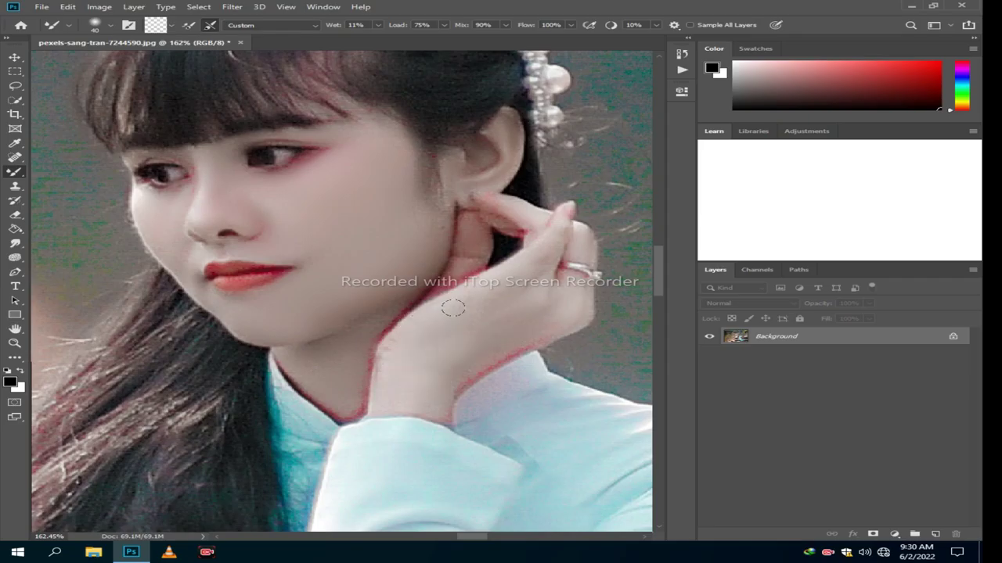
{"action": "key", "text": "bracketleft"}
{"action": "key", "text": "bracketleft"}
{"action": "key", "text": "bracketleft"}
{"action": "key", "text": "bracketright"}
{"action": "key", "text": "bracketleft"}
{"action": "key", "text": "bracketleft"}
{"action": "key", "text": "bracketleft"}
{"action": "key", "text": "bracketright"}
- Zoom onto the woman's resting hand and knee and smooth that skin with the Mixer Brush
{"action": "left_click", "coordinate": [14, 343]}
{"action": "right_click", "coordinate": [116, 339]}
{"action": "left_click", "coordinate": [145, 345]}
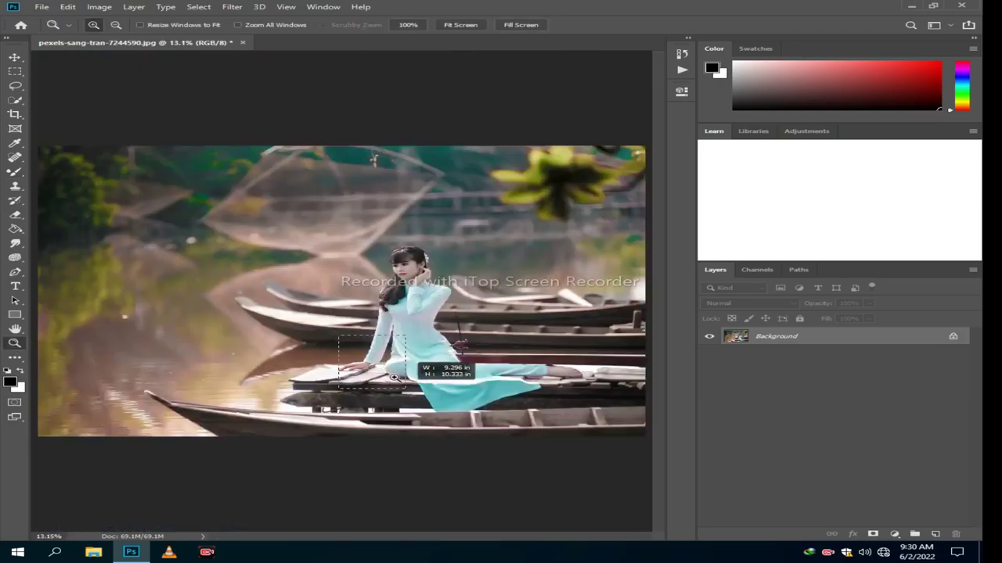
{"action": "left_click_drag", "start_coordinate": [383, 372], "coordinate": [476, 382]}
{"action": "left_click", "coordinate": [15, 171]}
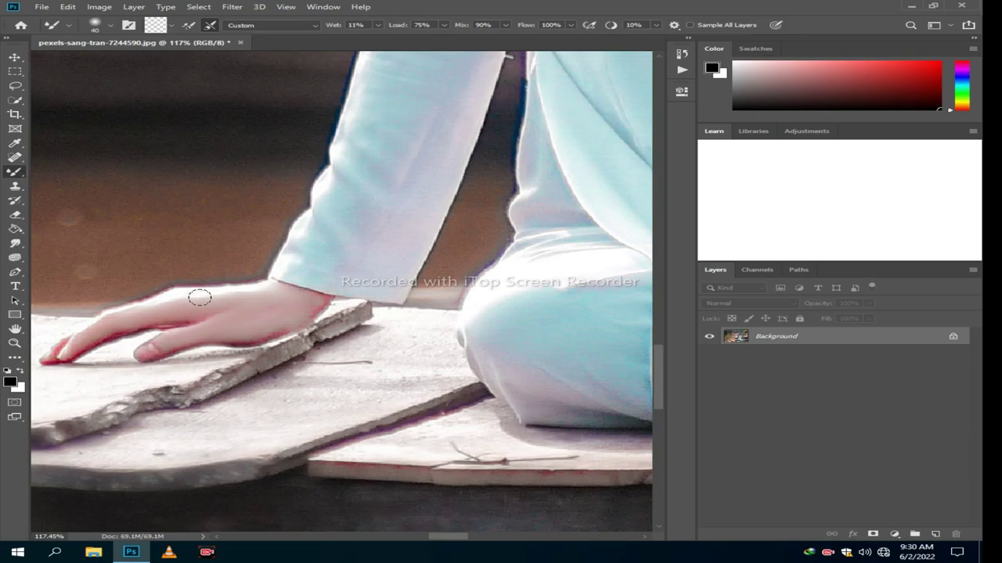
- Zoom onto the bare foot and blend its skin with a larger Mixer Brush
{"action": "left_click", "coordinate": [15, 343]}
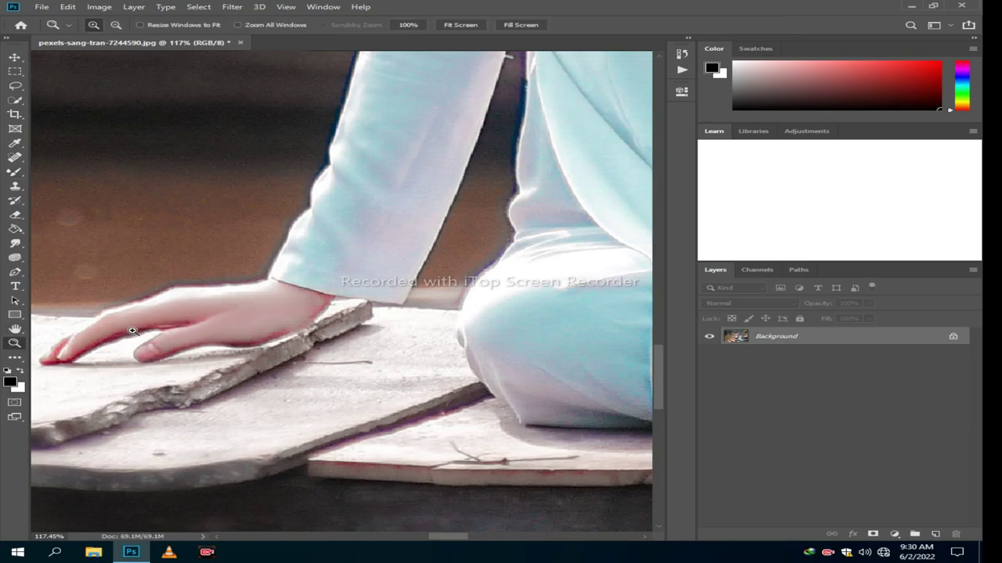
{"action": "right_click", "coordinate": [130, 327]}
{"action": "left_click", "coordinate": [167, 335]}
{"action": "left_click_drag", "start_coordinate": [513, 368], "coordinate": [621, 407]}
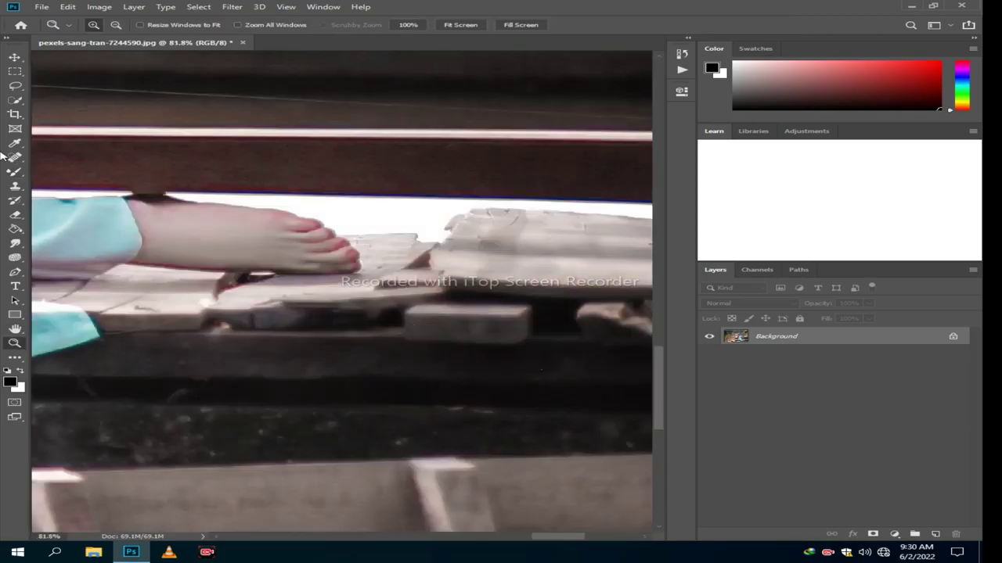
{"action": "left_click", "coordinate": [15, 171]}
{"action": "key", "text": "bracketright"}
{"action": "key", "text": "bracketright"}
{"action": "key", "text": "bracketright"}
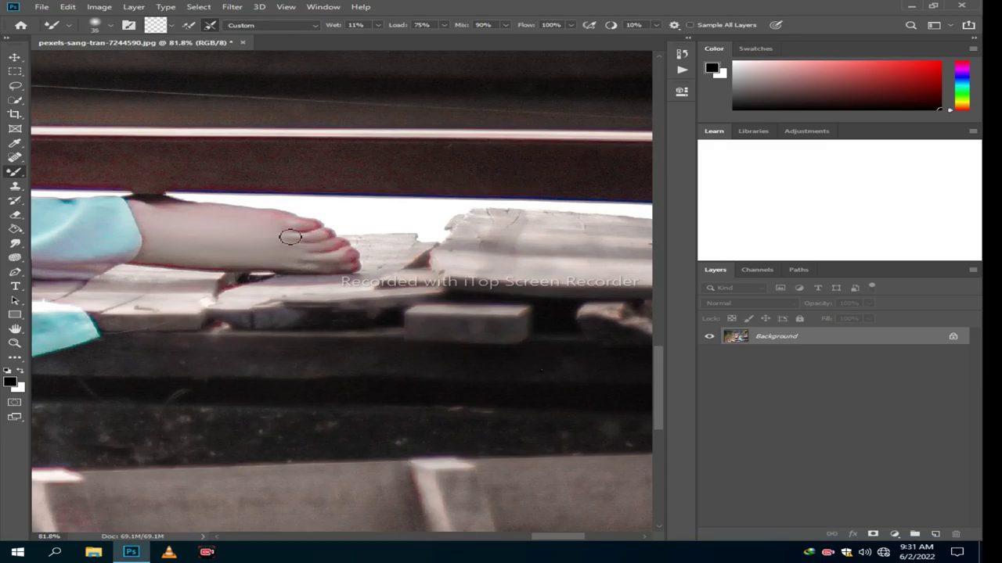
- Fit the whole retouched photo back on screen to review the result
{"action": "key", "text": "z"}
{"action": "right_click", "coordinate": [93, 312]}
{"action": "left_click", "coordinate": [125, 319]}
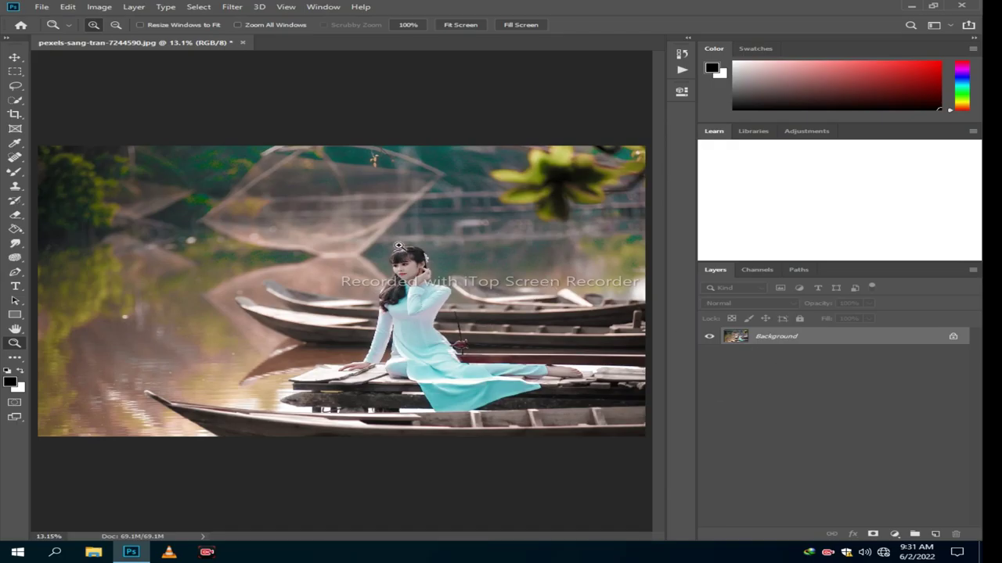
{"action": "left_click", "coordinate": [452, 266]}
{"action": "right_click", "coordinate": [452, 268]}
{"action": "left_click", "coordinate": [495, 272]}
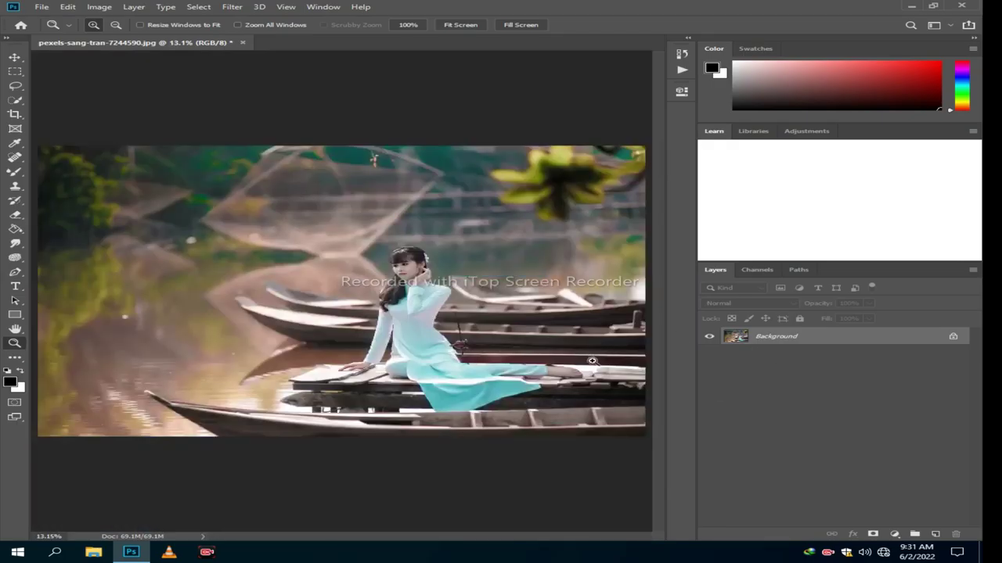